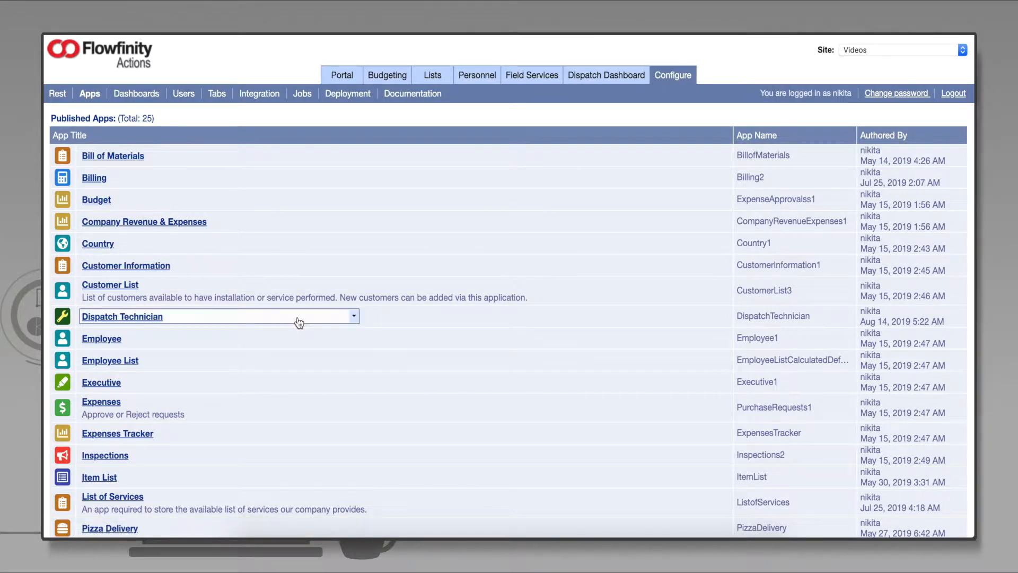
Step: Open the Dispatch Technician app for editing and insert a new field directly after Parts Discount %
{"action": "left_click", "coordinate": [296, 318]}
{"action": "left_click", "coordinate": [301, 348]}
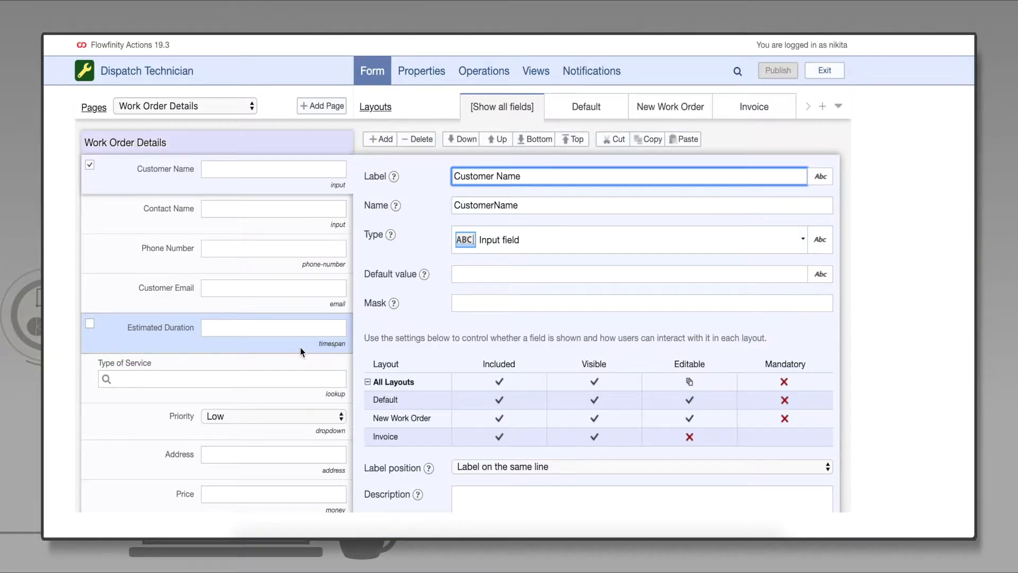
{"action": "scroll", "coordinate": [301, 348], "scroll_direction": "down", "scroll_amount": 5}
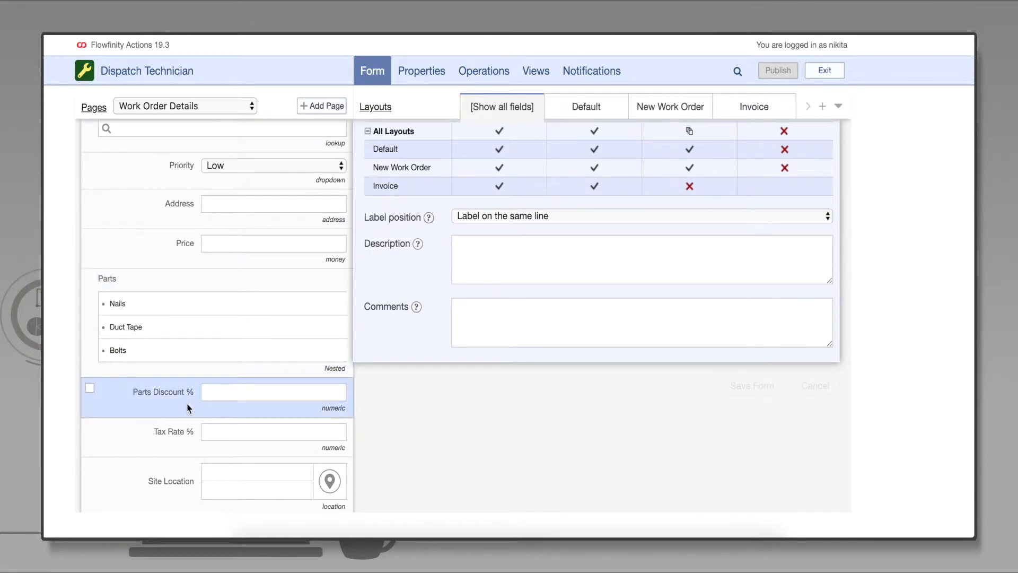
{"action": "left_click", "coordinate": [187, 407]}
{"action": "left_click", "coordinate": [380, 139]}
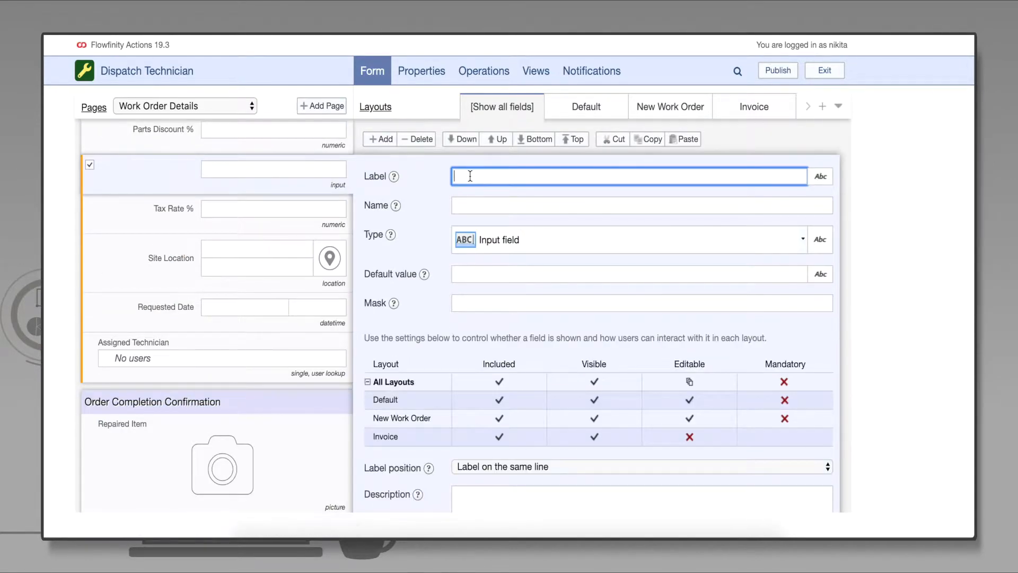
Step: Label the new field Parts Total and make it a Money field with formula calculation
{"action": "type", "text": "Parts Total"}
{"action": "key", "text": "Tab"}
{"action": "key", "text": "Tab"}
{"action": "type", "text": "m"}
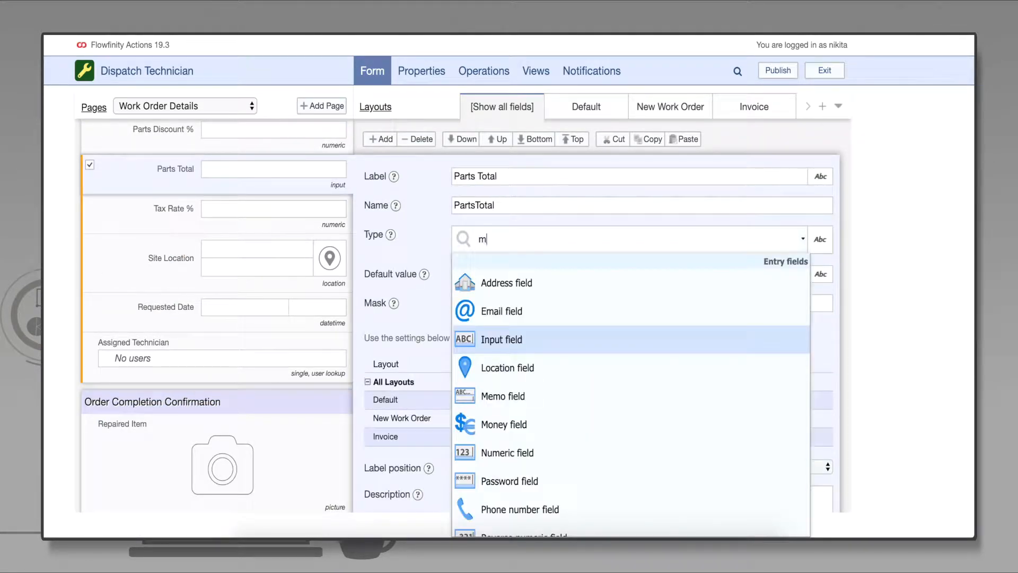
{"action": "type", "text": "oney"}
{"action": "left_click", "coordinate": [566, 282]}
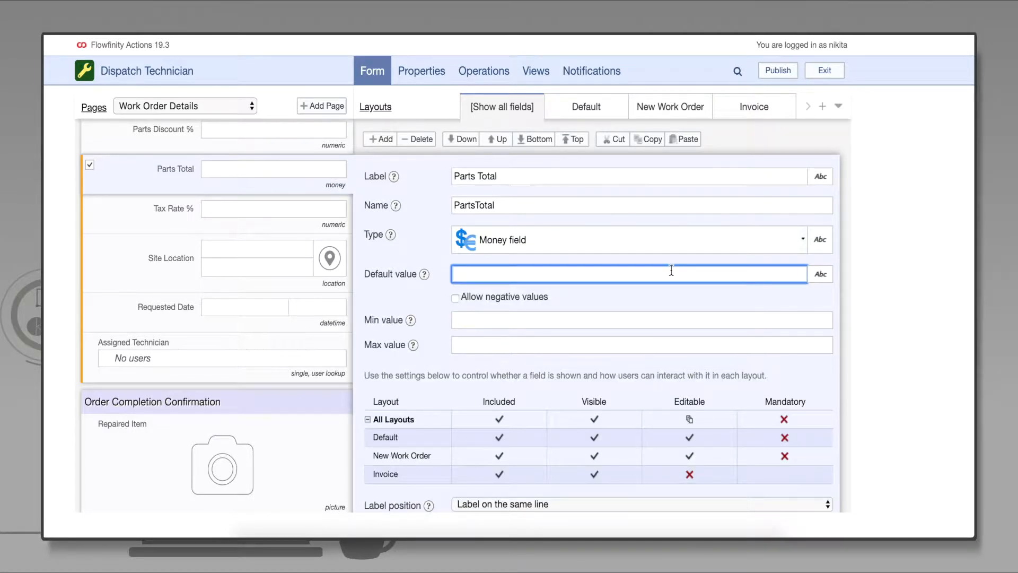
{"action": "left_click", "coordinate": [820, 241]}
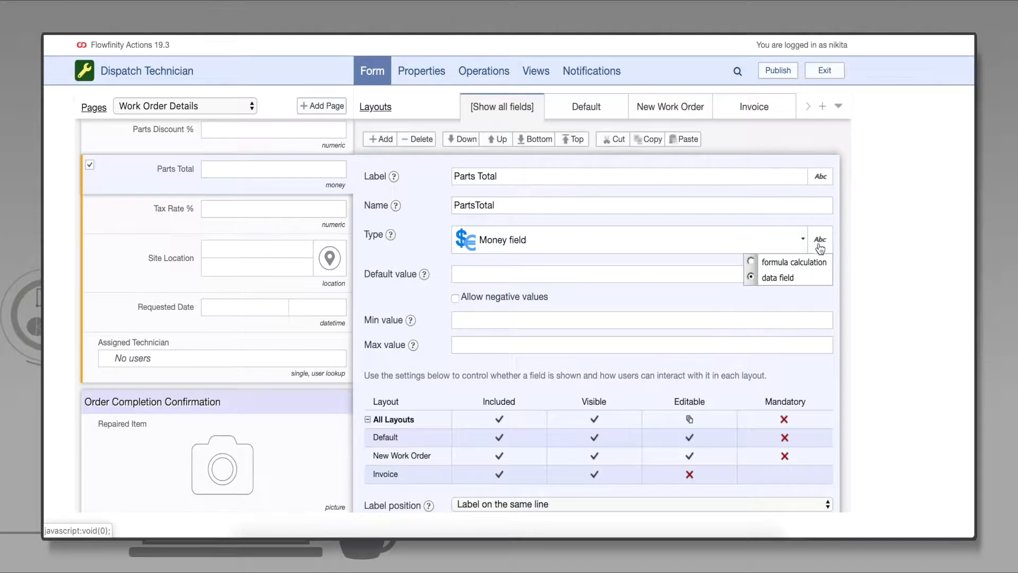
{"action": "left_click", "coordinate": [804, 268]}
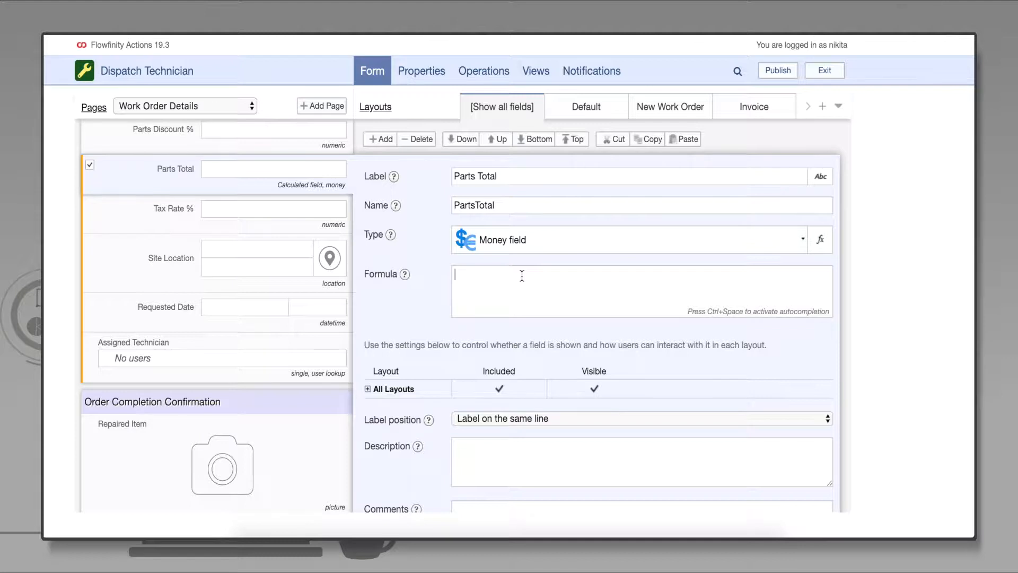
Step: Enter sum(Parts.PricePerItem * Parts.RequestedQuantity) as the formula of the Parts Total field
{"action": "type", "text": "Parts.PricePerItem * Parts.RequestedQuan"}
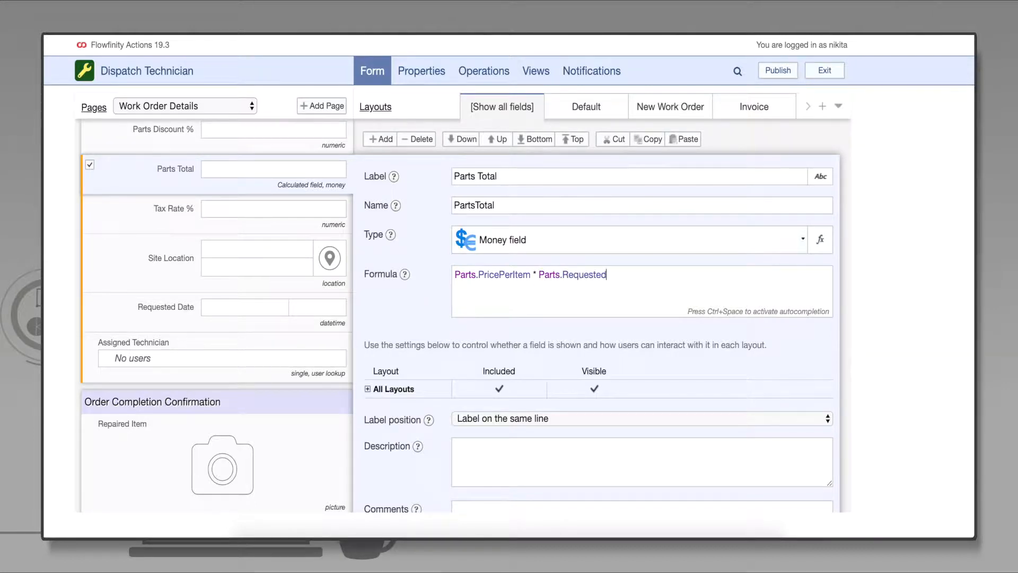
{"action": "type", "text": "tity"}
{"action": "left_click", "coordinate": [456, 274]}
{"action": "type", "text": "sum"}
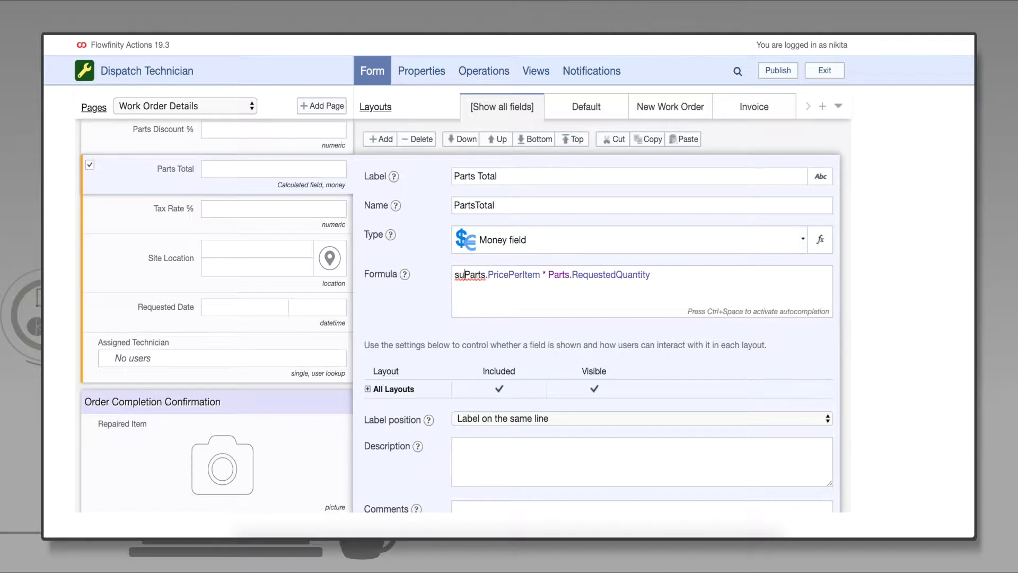
{"action": "type", "text": "("}
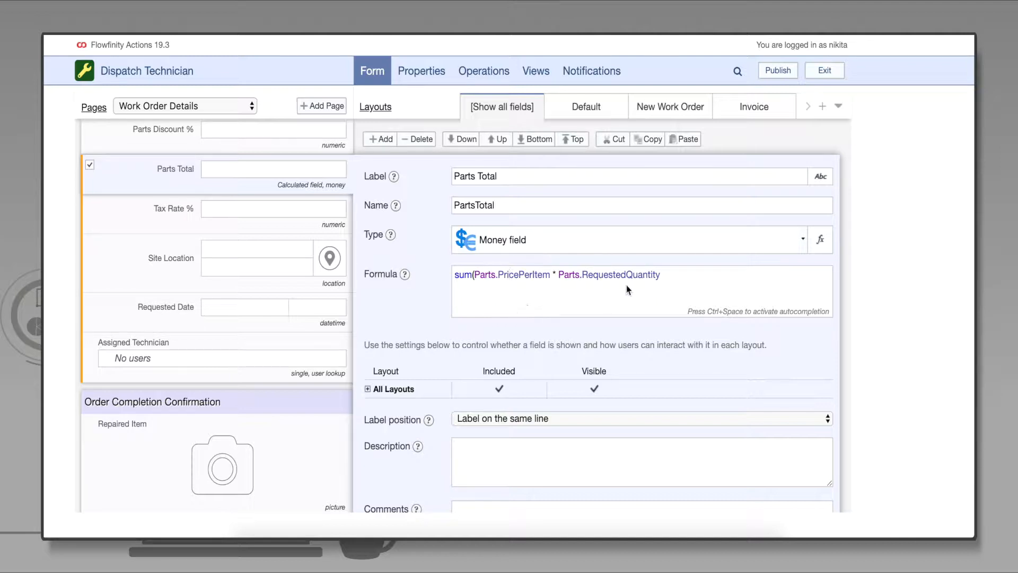
{"action": "left_click", "coordinate": [681, 274]}
{"action": "type", "text": ")"}
Step: Append * (1 - PartsDiscount/100) to the Parts Total formula and save the form
{"action": "type", "text": "* (1"}
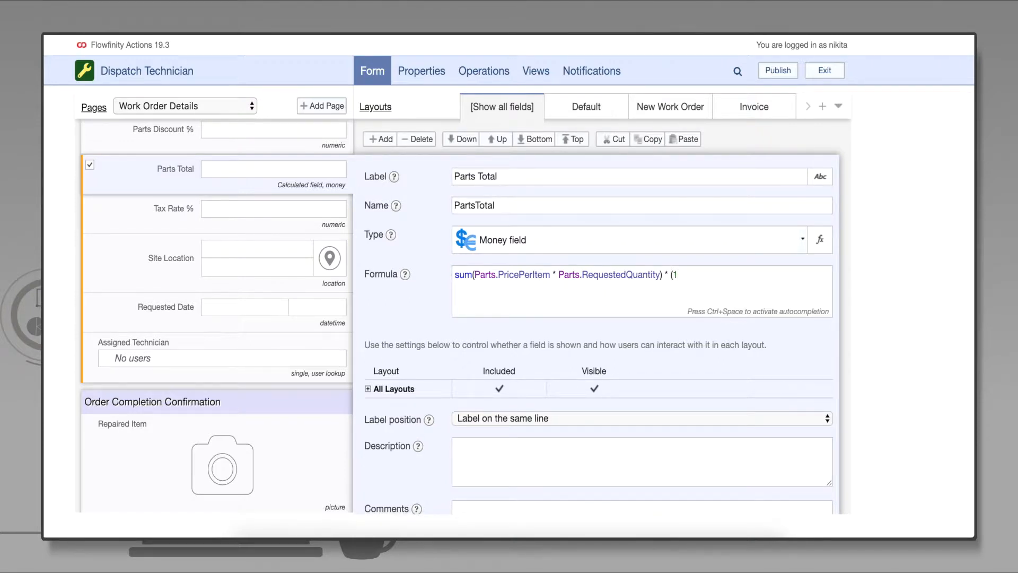
{"action": "type", "text": " - PartsDiscount/100)"}
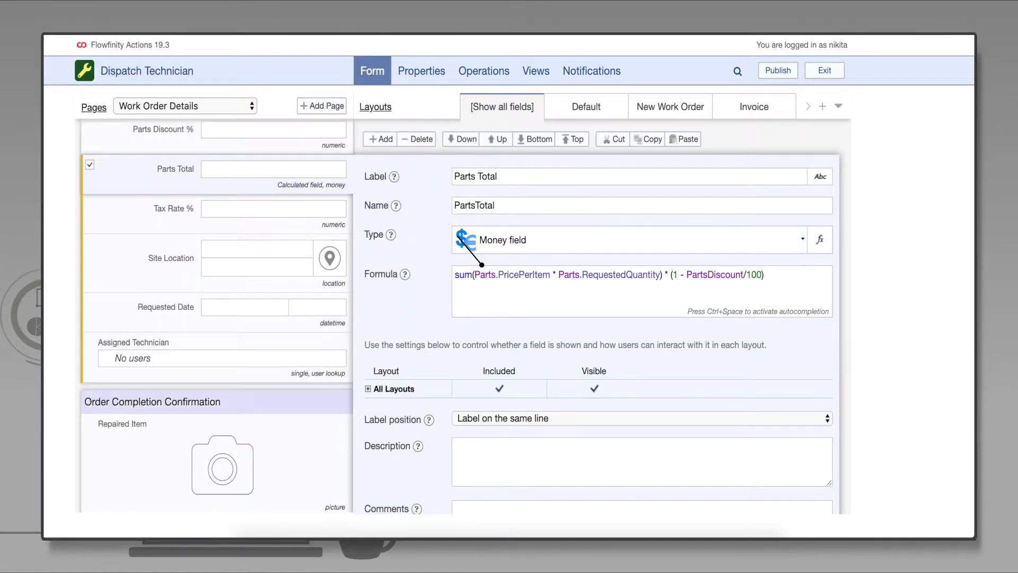
{"action": "scroll", "coordinate": [748, 217], "scroll_direction": "down", "scroll_amount": 3}
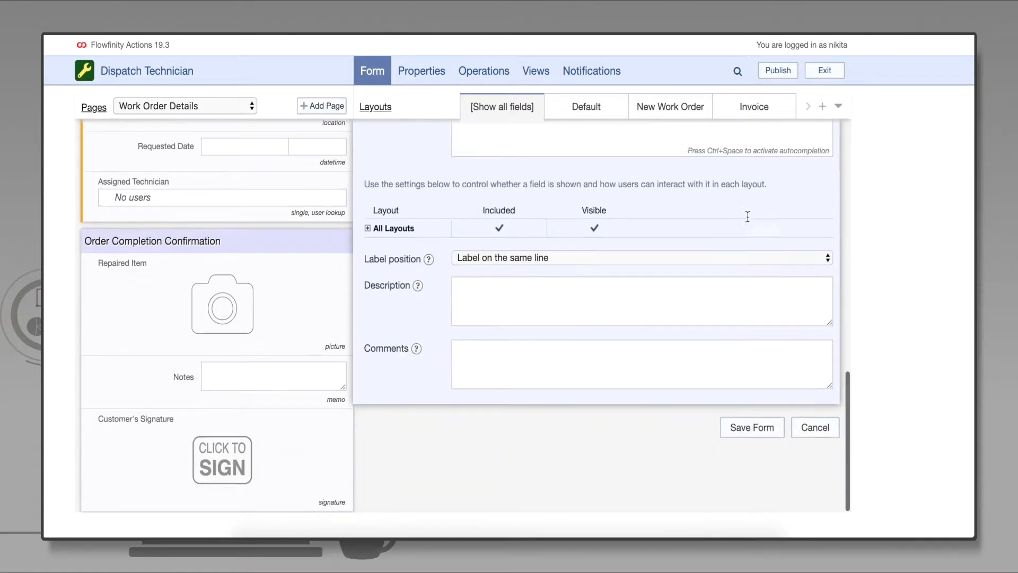
{"action": "left_click", "coordinate": [761, 429]}
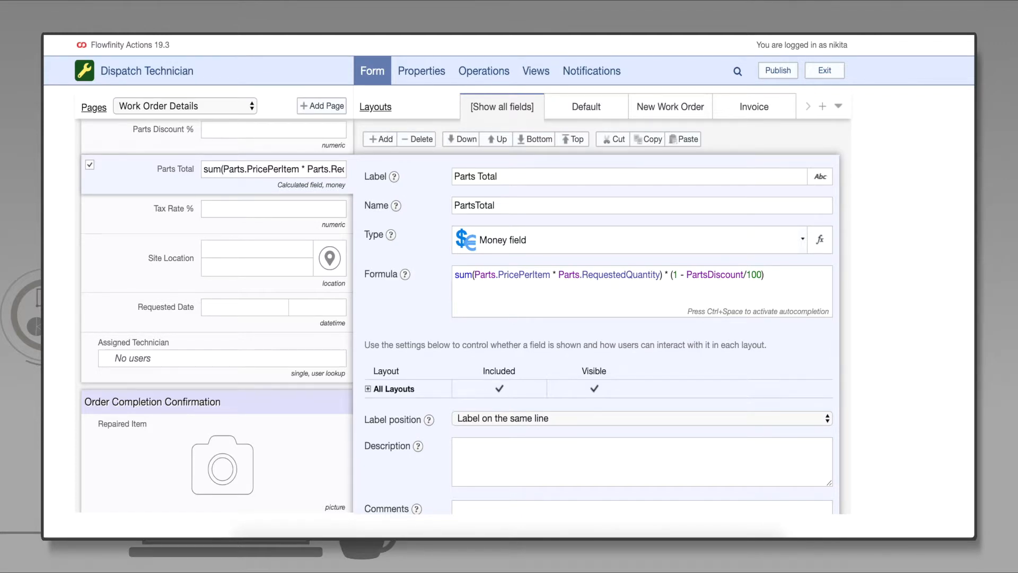
Step: Add a Numeric field with formula calculation labelled Timespan to Numeric after the Assigned Technician field
{"action": "left_click", "coordinate": [212, 350]}
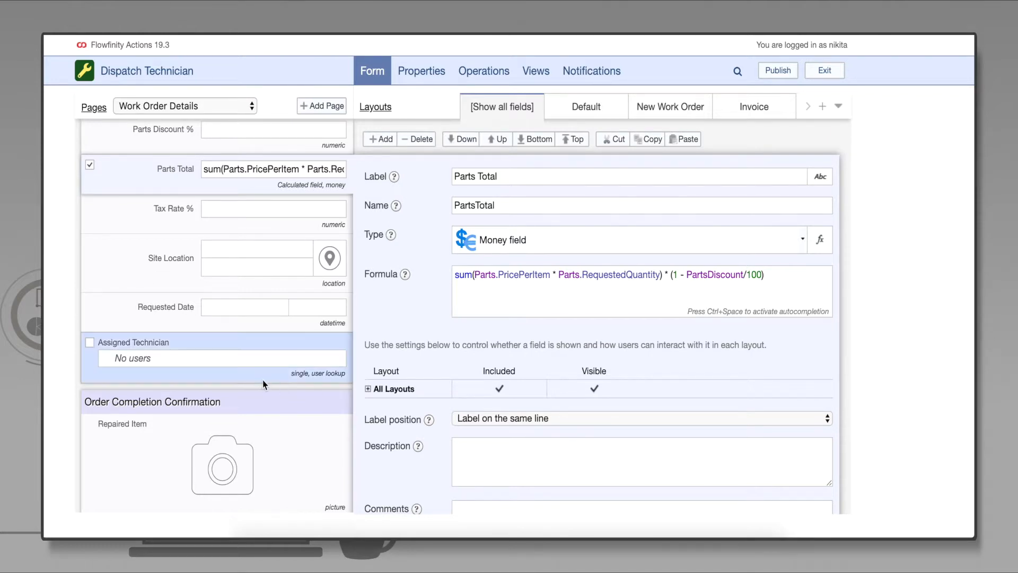
{"action": "left_click", "coordinate": [380, 139]}
{"action": "type", "text": "Timespan to Numeric"}
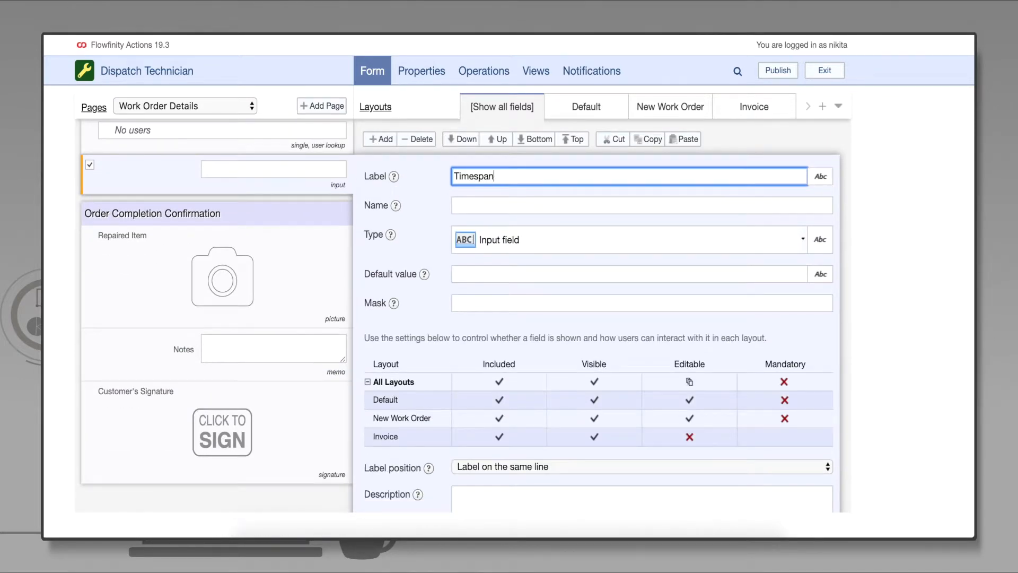
{"action": "left_click", "coordinate": [625, 239]}
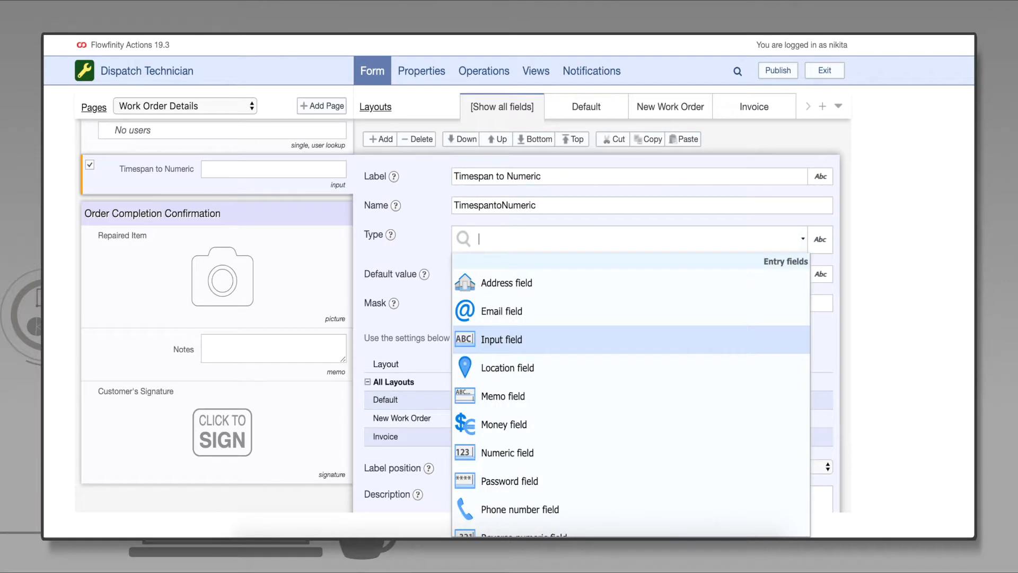
{"action": "type", "text": "numeric"}
{"action": "left_click", "coordinate": [586, 285]}
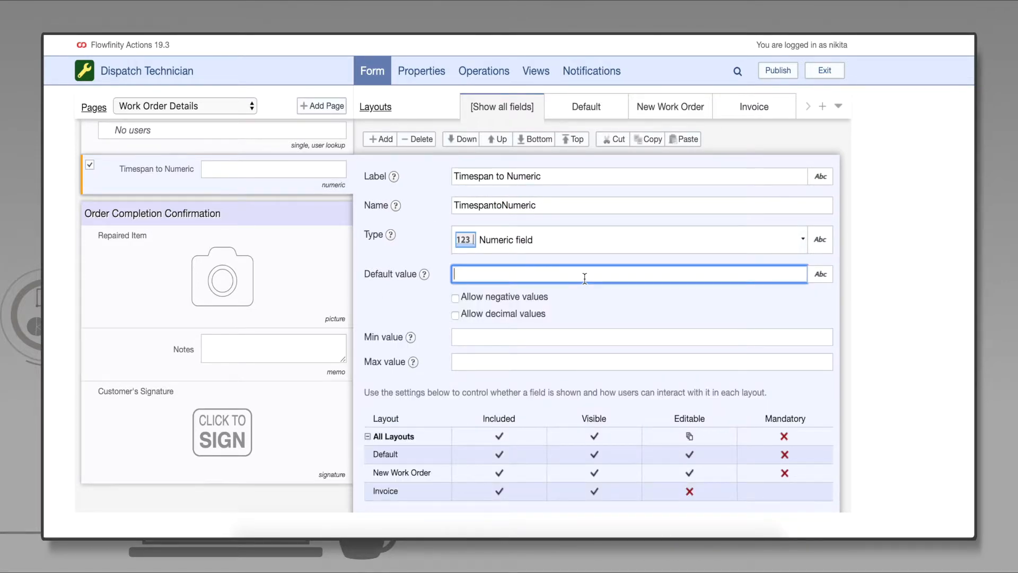
{"action": "left_click", "coordinate": [820, 239]}
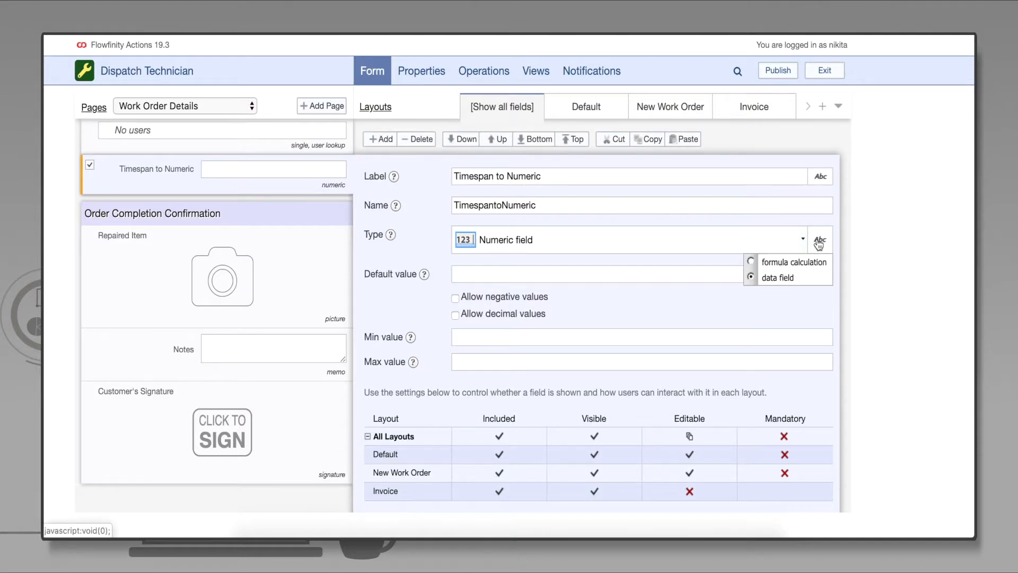
{"action": "left_click", "coordinate": [799, 264]}
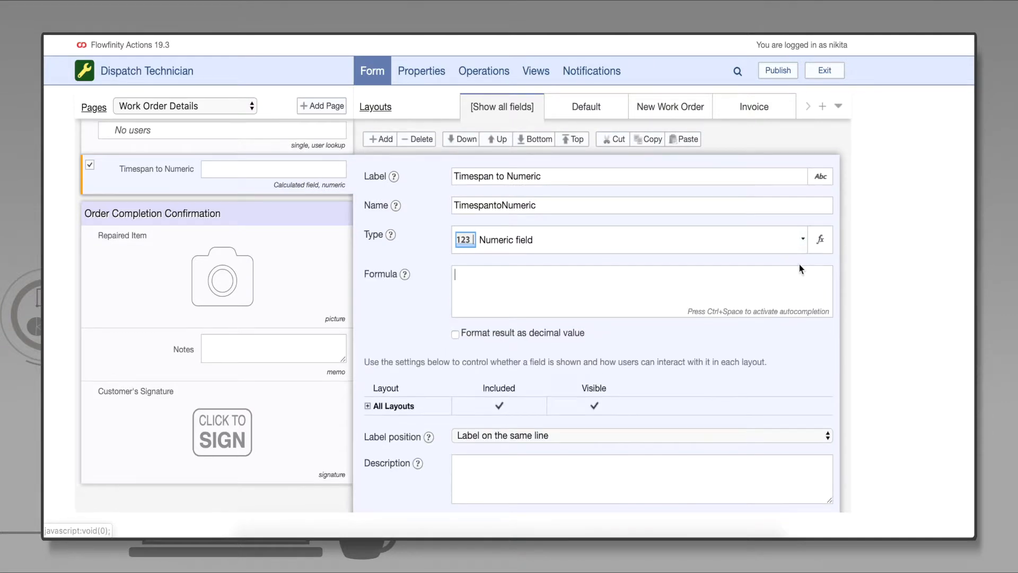
Step: Set the Timespan to Numeric formula to decimal(EstimatedDuration) / 60, formatted as a decimal value, and change its visibility for all layouts
{"action": "left_click", "coordinate": [669, 272]}
{"action": "type", "text": "decimal"}
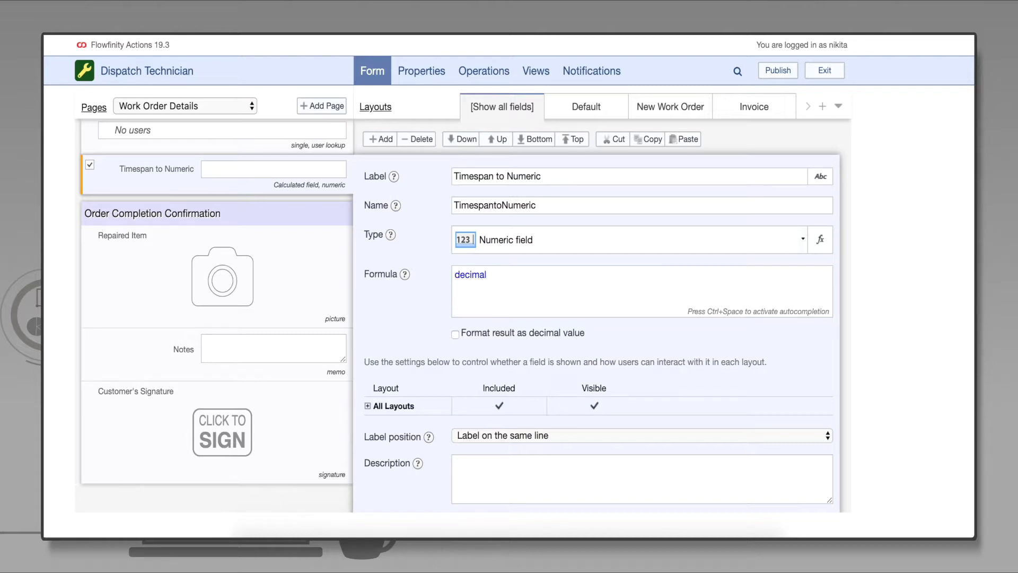
{"action": "type", "text": "(EstimatedDuration) / 60"}
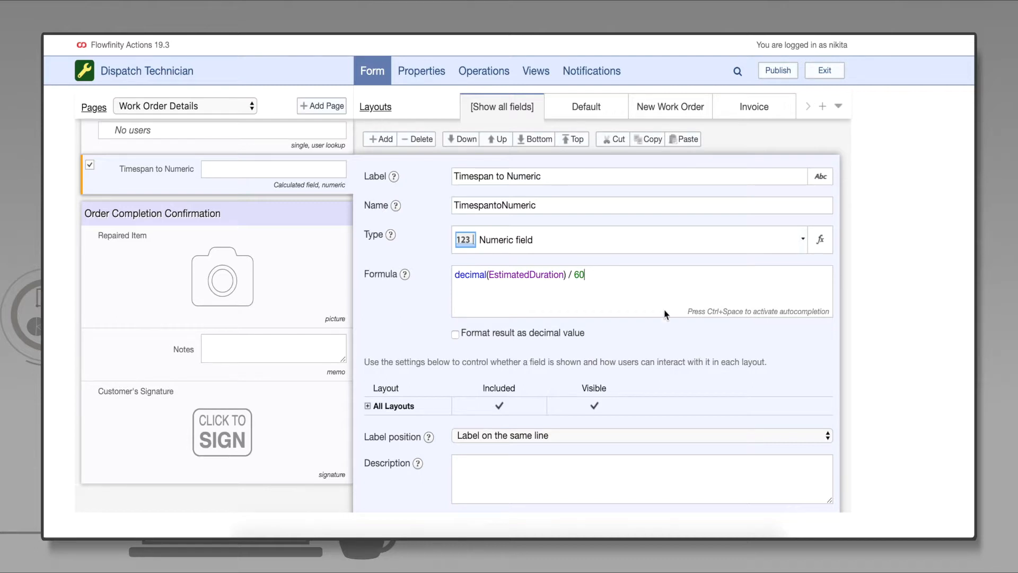
{"action": "left_click", "coordinate": [455, 334]}
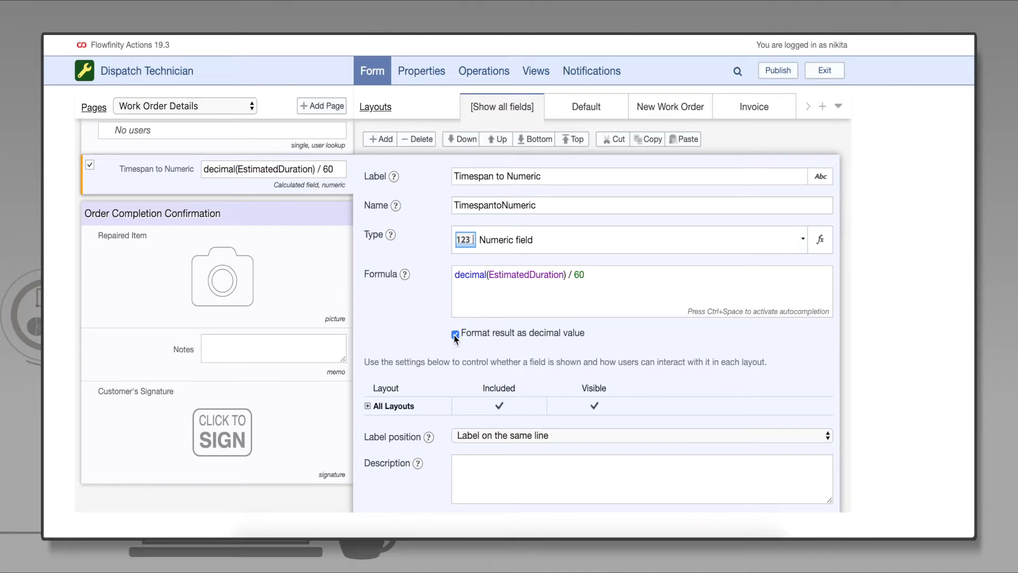
{"action": "left_click", "coordinate": [595, 405]}
{"action": "left_click", "coordinate": [645, 423]}
Step: Add a Money field with formula calculation labelled Labor Total after the Timespan to Numeric field
{"action": "left_click", "coordinate": [381, 140]}
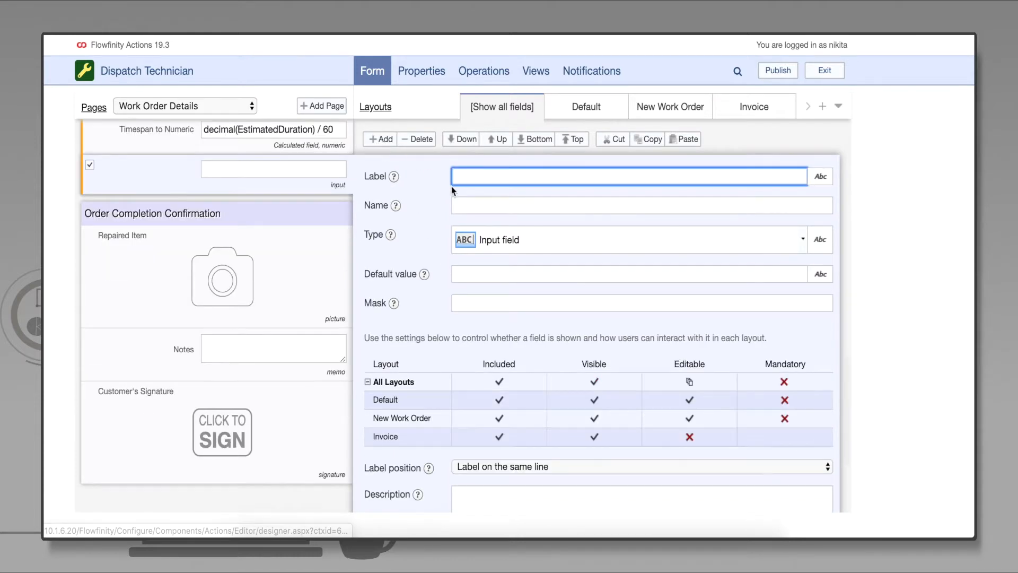
{"action": "type", "text": "Labor Total"}
{"action": "key", "text": "Tab"}
{"action": "key", "text": "Tab"}
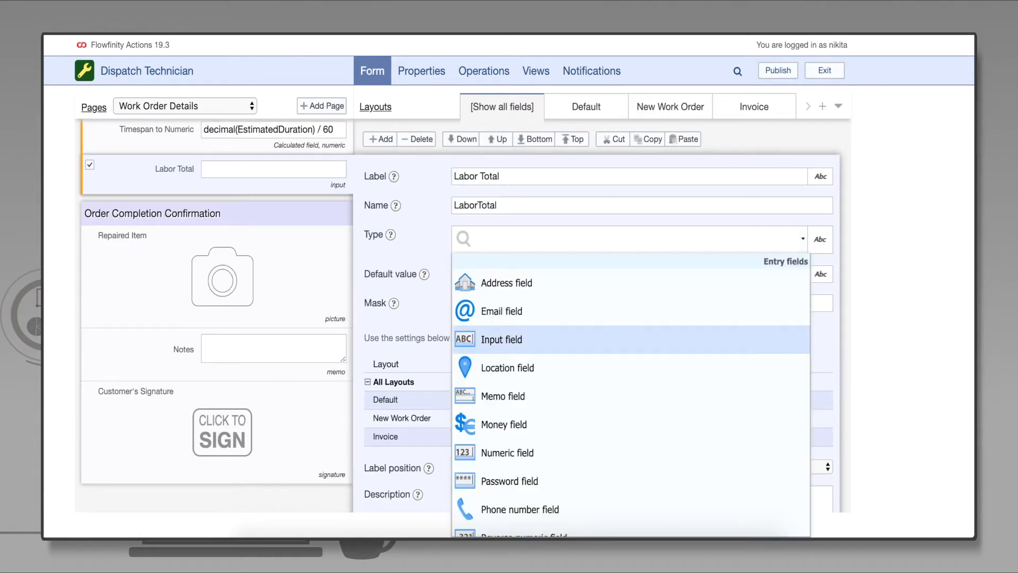
{"action": "type", "text": "mone"}
{"action": "left_click", "coordinate": [608, 295]}
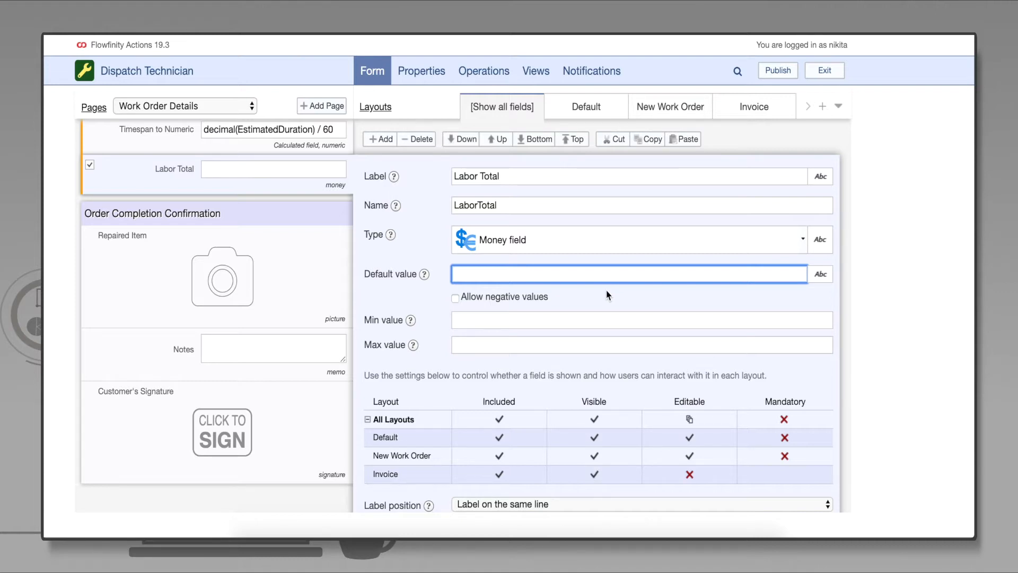
{"action": "left_click", "coordinate": [820, 239]}
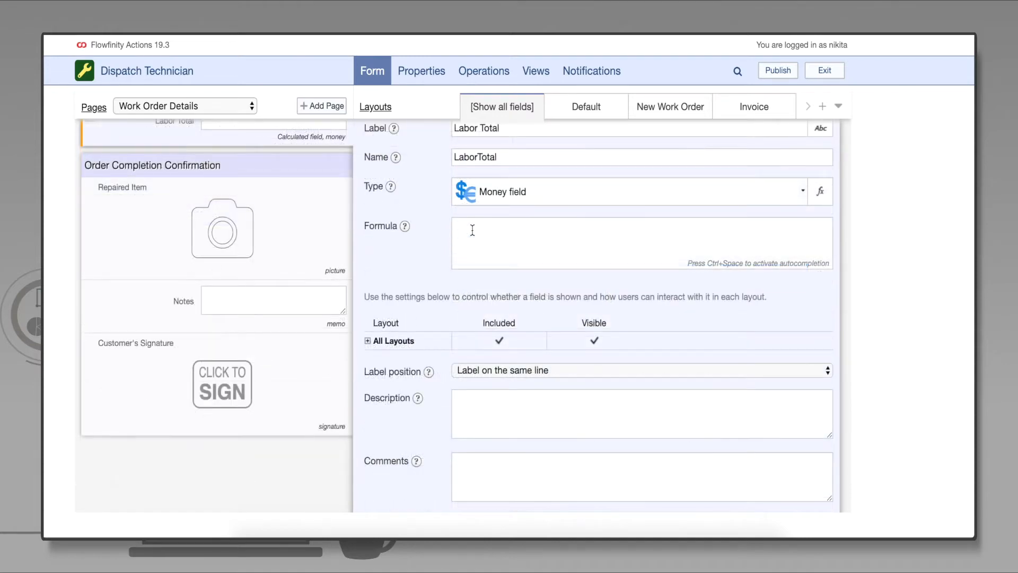
Step: Set the Labor Total formula to Price * TimespantoNumeric and save the form
{"action": "type", "text": "Price * TimespantoNumeric"}
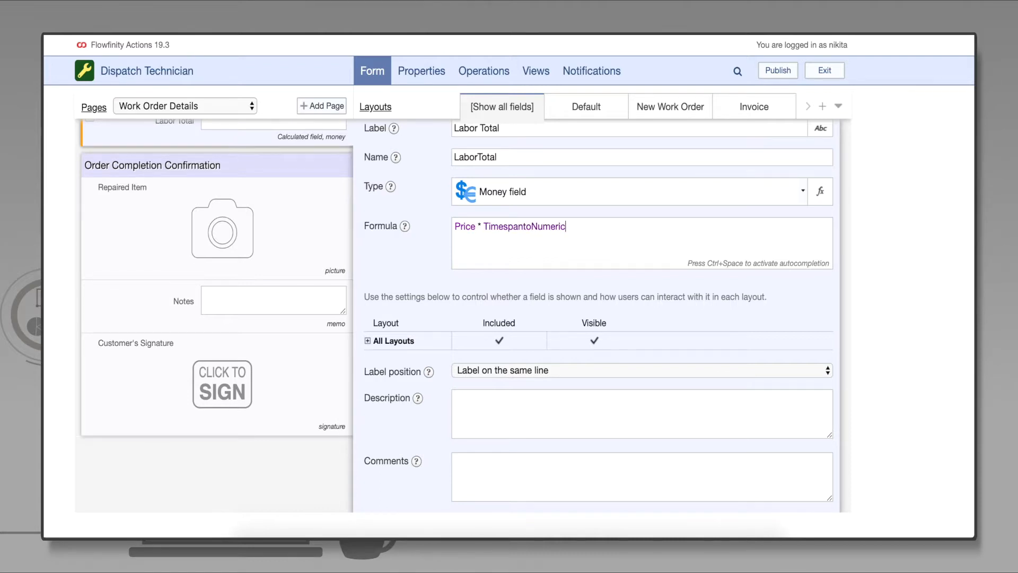
{"action": "scroll", "coordinate": [839, 415], "scroll_direction": "down", "scroll_amount": 2}
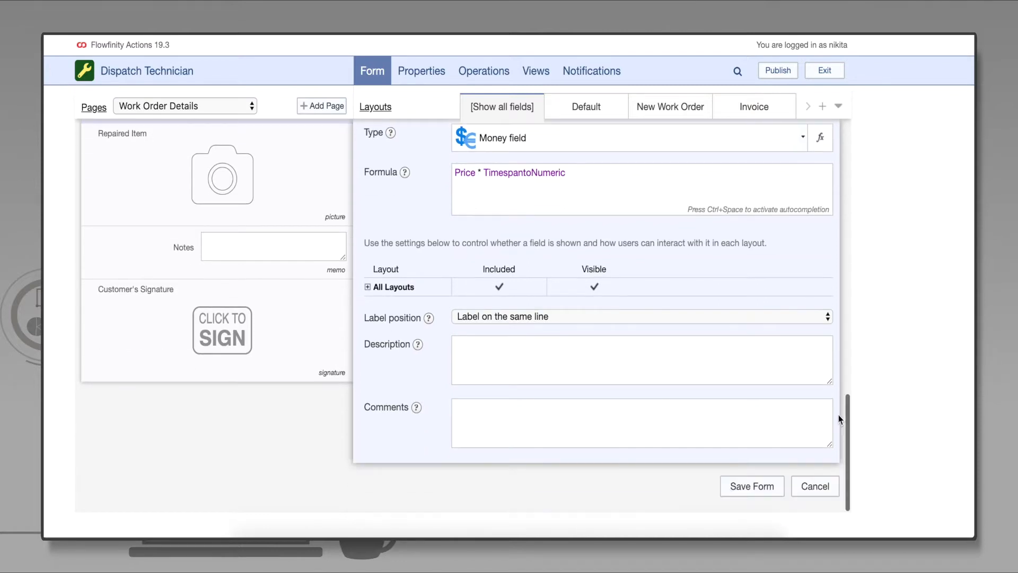
{"action": "left_click", "coordinate": [759, 485]}
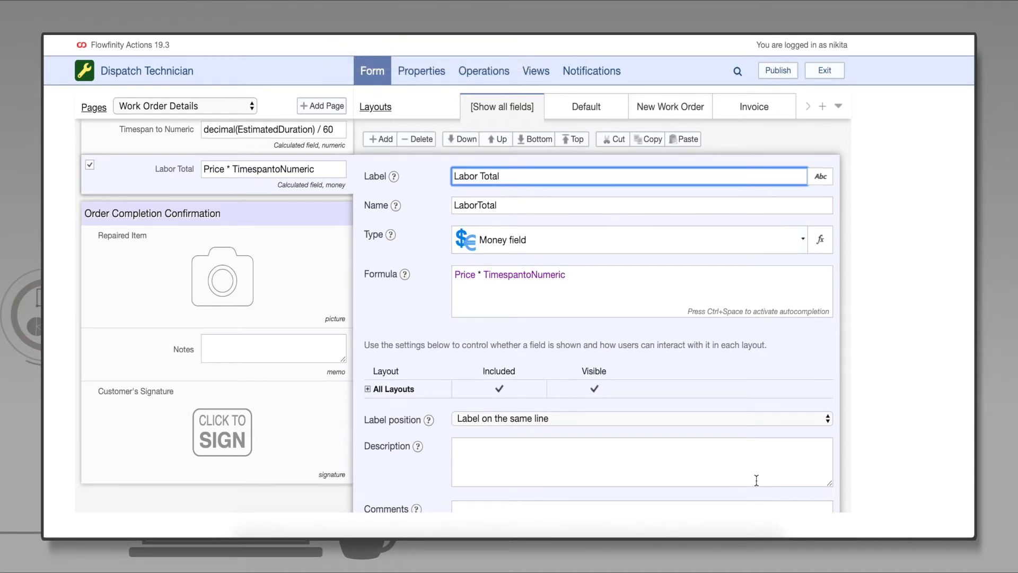
Step: Add a Money field with formula calculation labelled Total Price after Customer's Signature on the Order Completion Confirmation page
{"action": "left_click", "coordinate": [298, 222]}
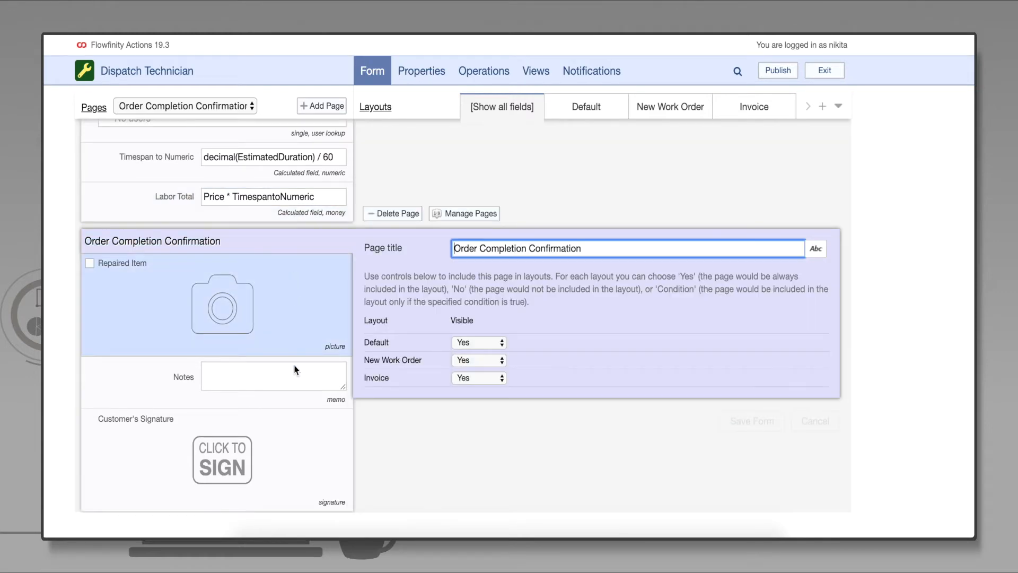
{"action": "left_click", "coordinate": [293, 442]}
{"action": "left_click", "coordinate": [384, 139]}
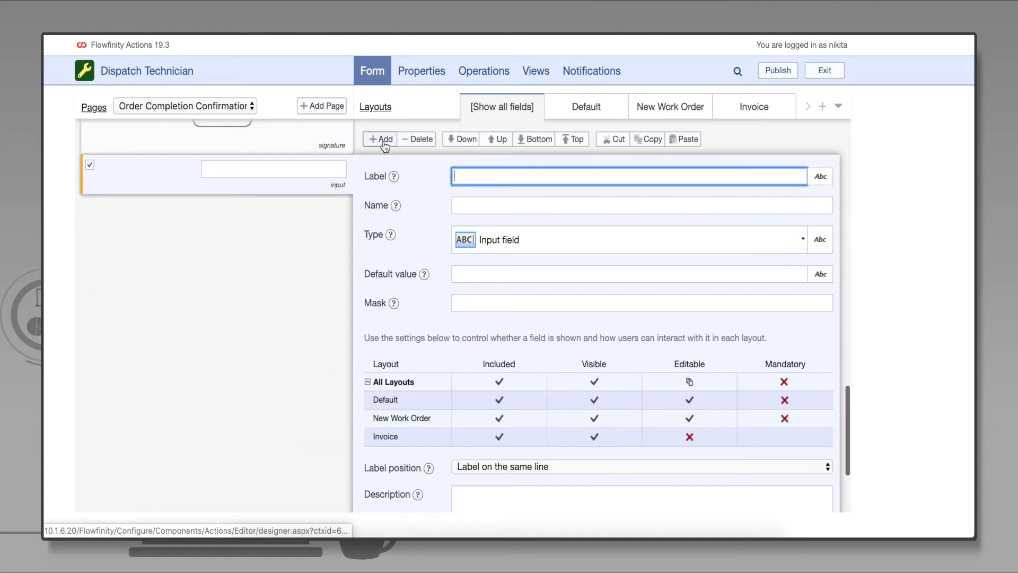
{"action": "type", "text": "Total Price"}
{"action": "key", "text": "Tab"}
{"action": "key", "text": "Tab"}
{"action": "type", "text": "money"}
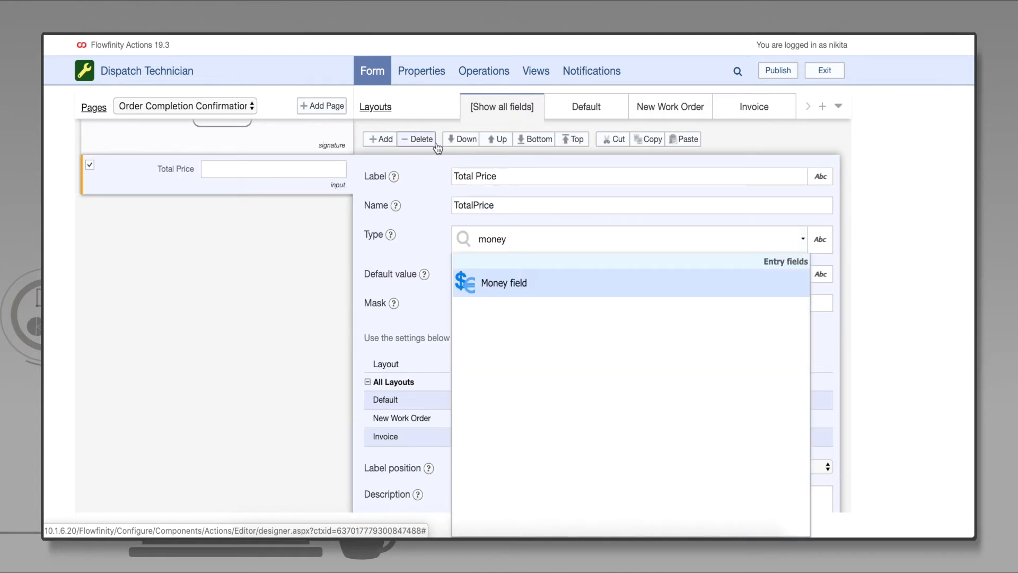
{"action": "left_click", "coordinate": [602, 275]}
{"action": "left_click", "coordinate": [821, 239]}
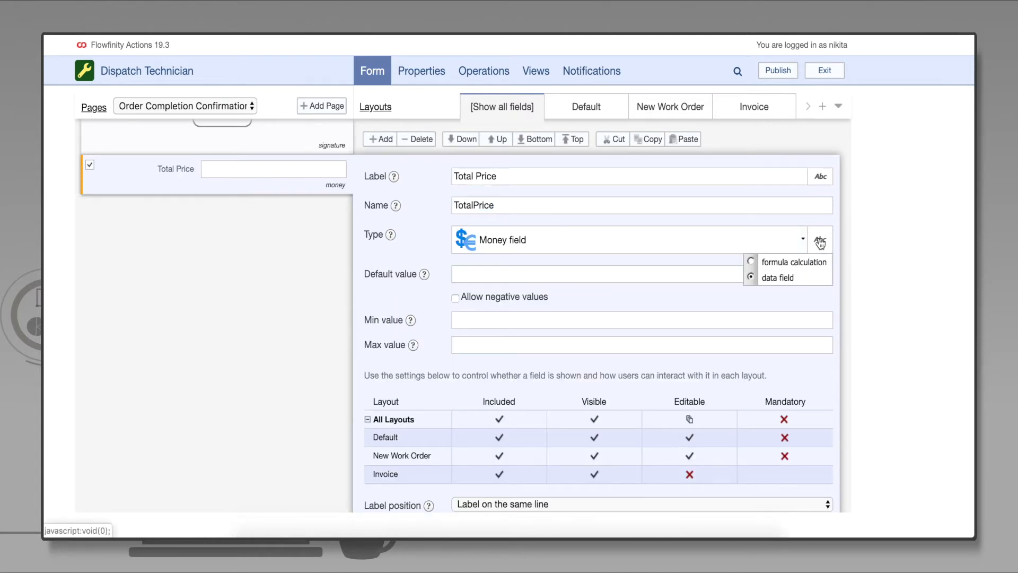
{"action": "left_click", "coordinate": [802, 262]}
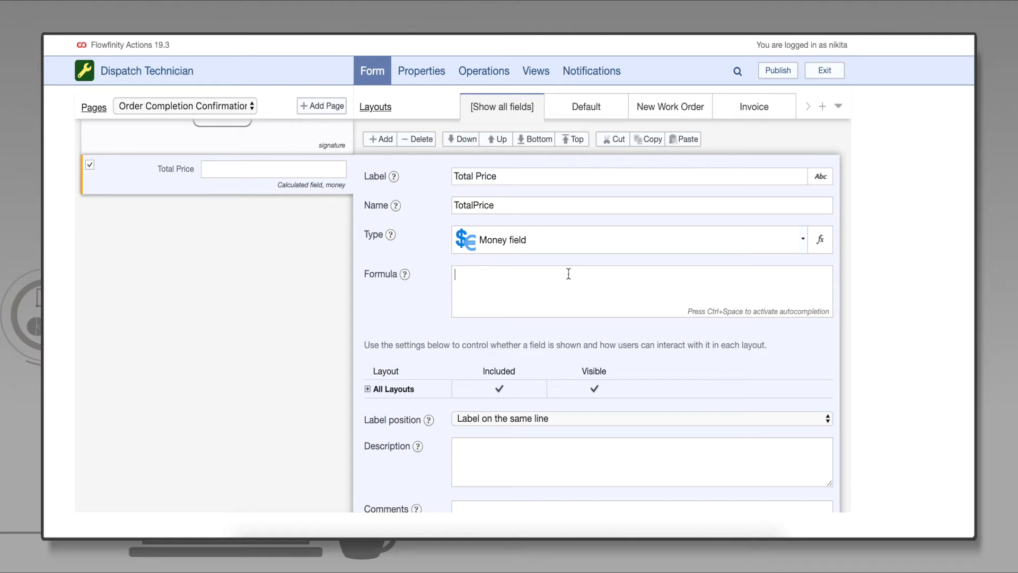
Step: Set the Total Price formula to (LaborTotal + PartsTotal) * (1+TaxRate) and save the form
{"action": "type", "text": "(LaborTotal + PartsTitak"}
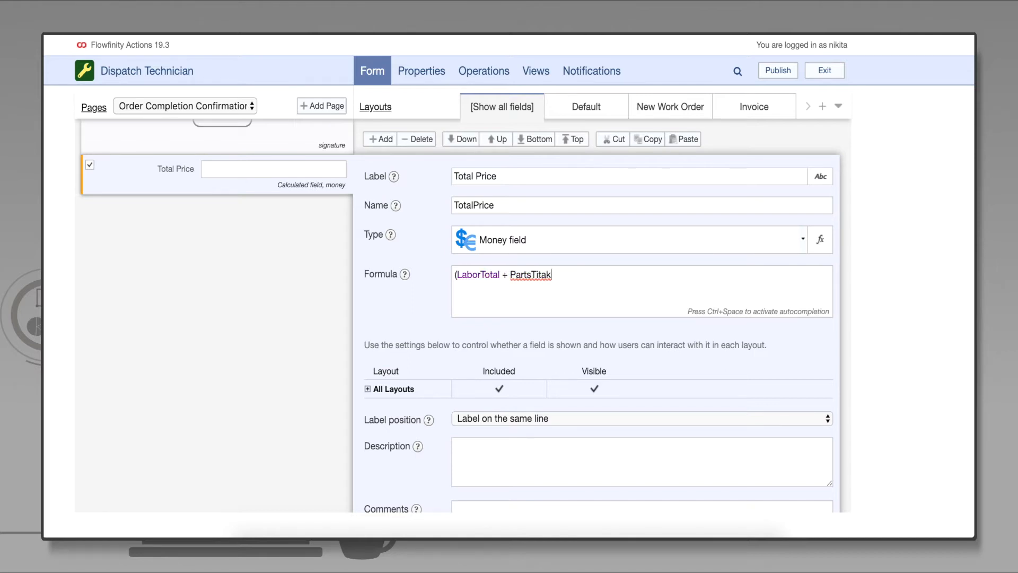
{"action": "key", "text": "BackSpace"}
{"action": "key", "text": "BackSpace"}
{"action": "key", "text": "BackSpace"}
{"action": "key", "text": "BackSpace"}
{"action": "type", "text": "otal) * (1+TaxRate"}
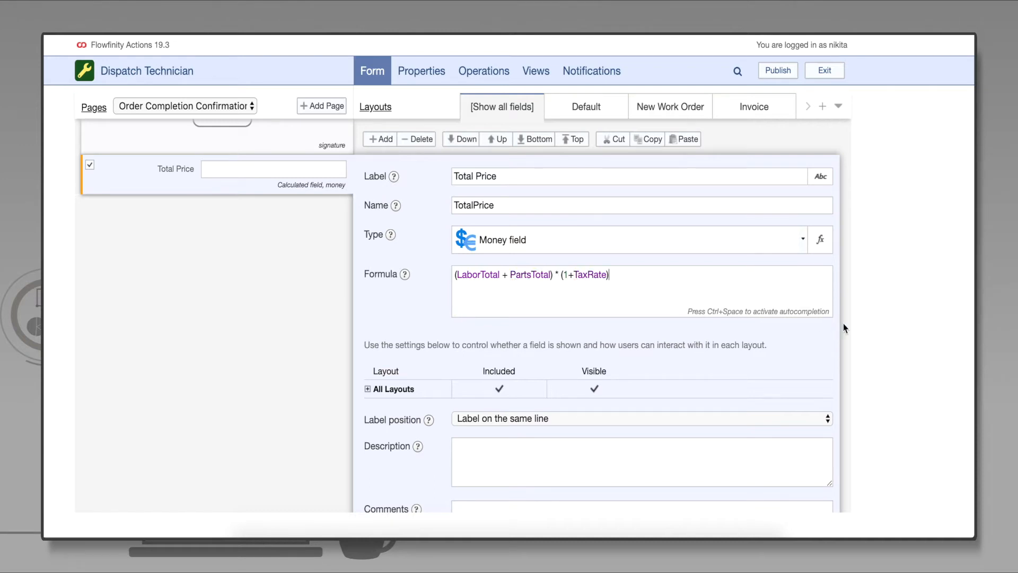
{"action": "type", "text": ")"}
{"action": "scroll", "coordinate": [848, 326], "scroll_direction": "down", "scroll_amount": 2}
{"action": "left_click", "coordinate": [758, 485]}
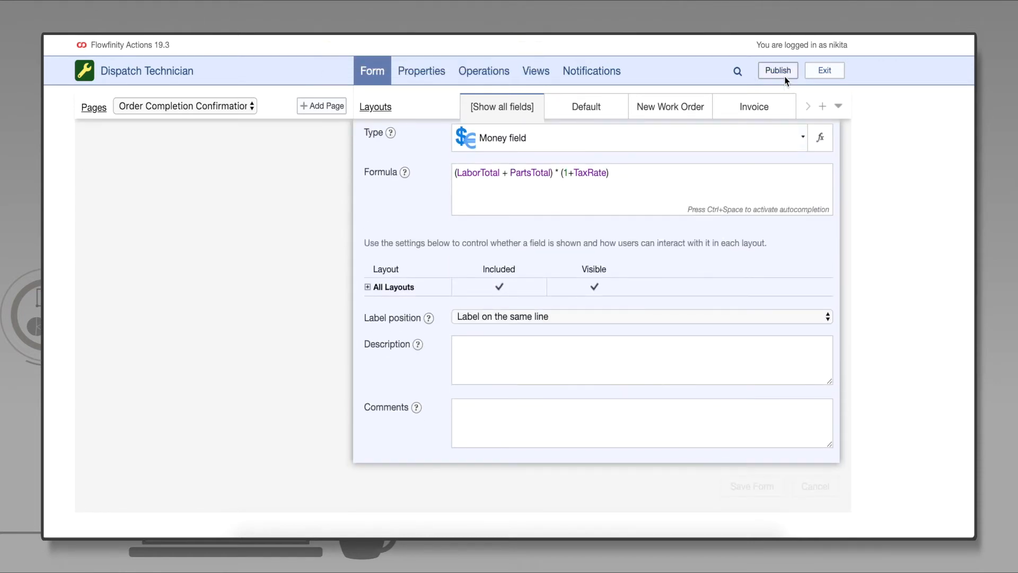
Step: Publish the updated Dispatch Technician app
{"action": "left_click", "coordinate": [785, 78]}
{"action": "left_click", "coordinate": [595, 403]}
{"action": "left_click", "coordinate": [617, 357]}
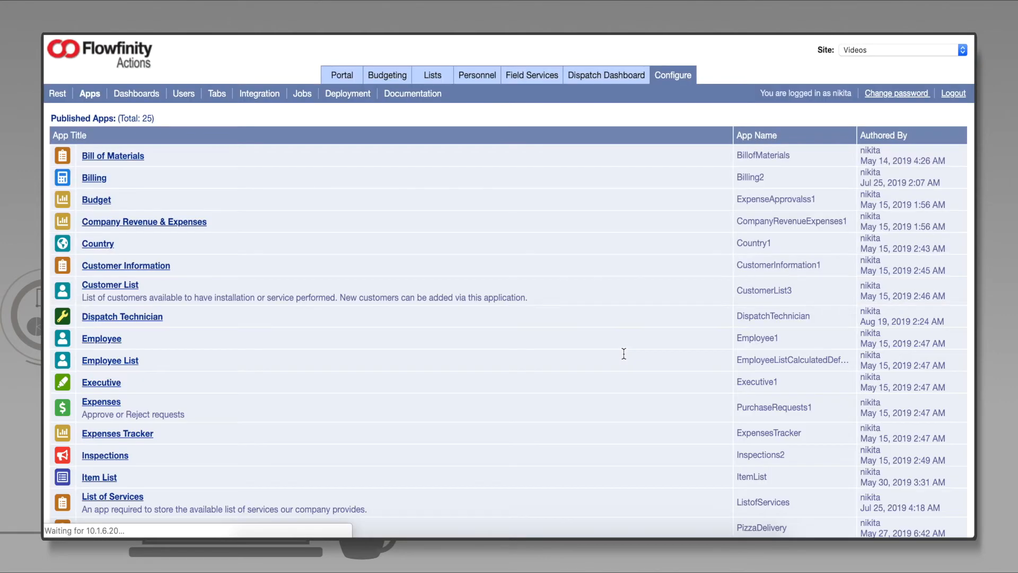
Step: Start a Dispatch Technician work order with customer contact details and address, duration 06:00, service Difficult Repair, priority Urgent and price 100.00
{"action": "left_click", "coordinate": [348, 77]}
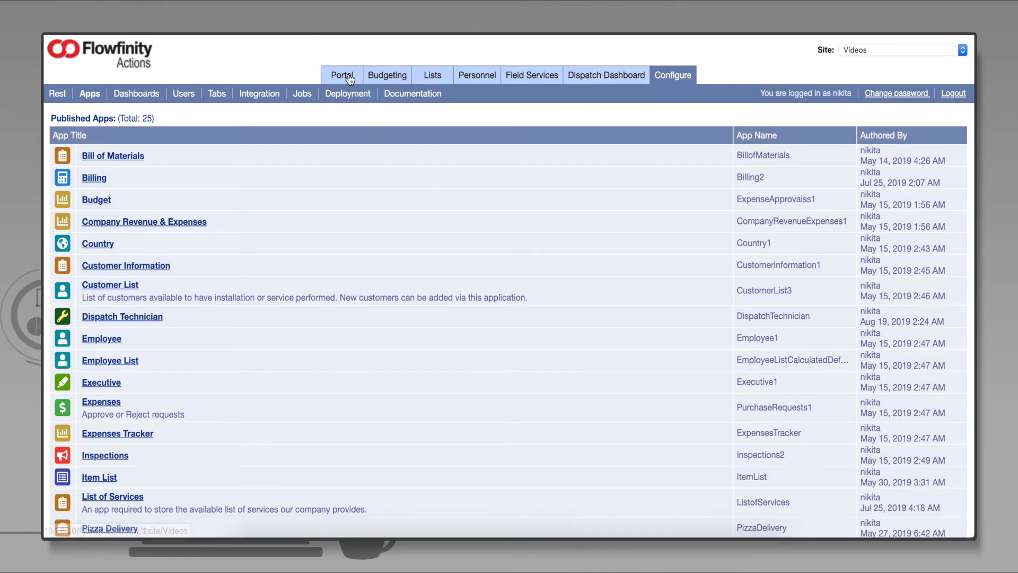
{"action": "left_click", "coordinate": [827, 383]}
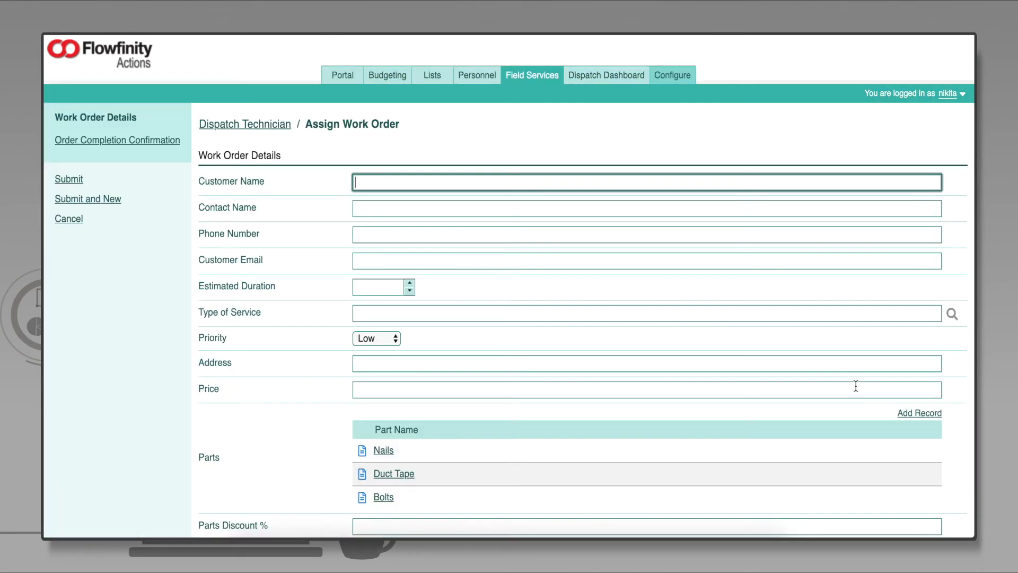
{"action": "type", "text": "Belle View, 2"}
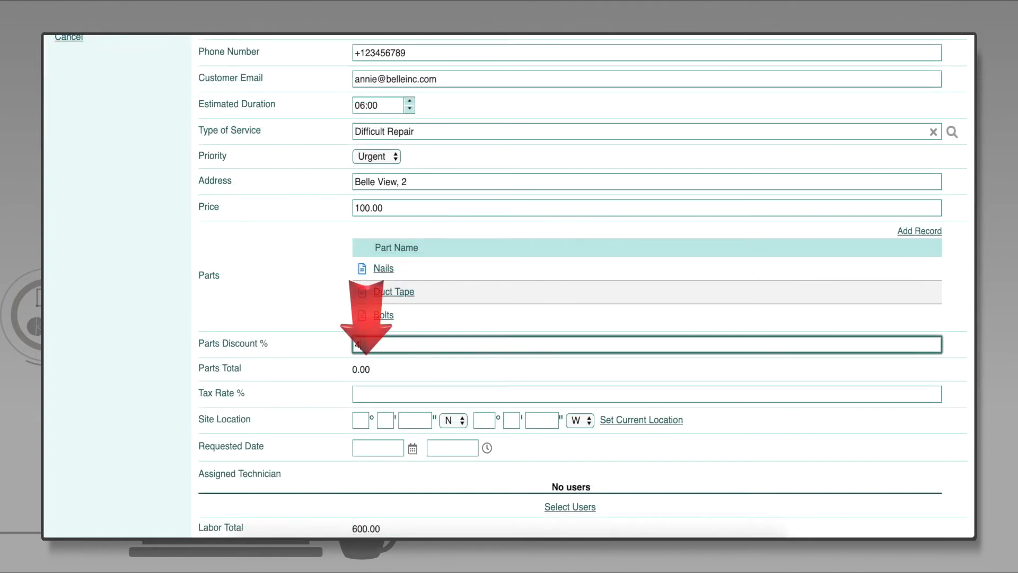
Step: Enter parts discount 4, tax rate 3, requested date 8/30/2019 12:26 PM and an assigned technician, and continue to Order Completion Confirmation
{"action": "left_click", "coordinate": [438, 366]}
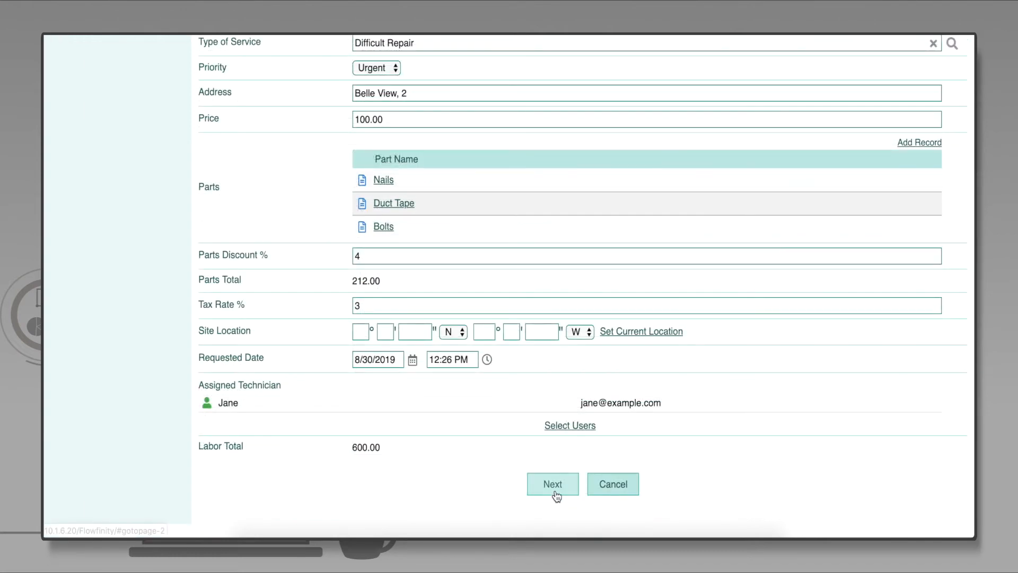
{"action": "left_click", "coordinate": [555, 495]}
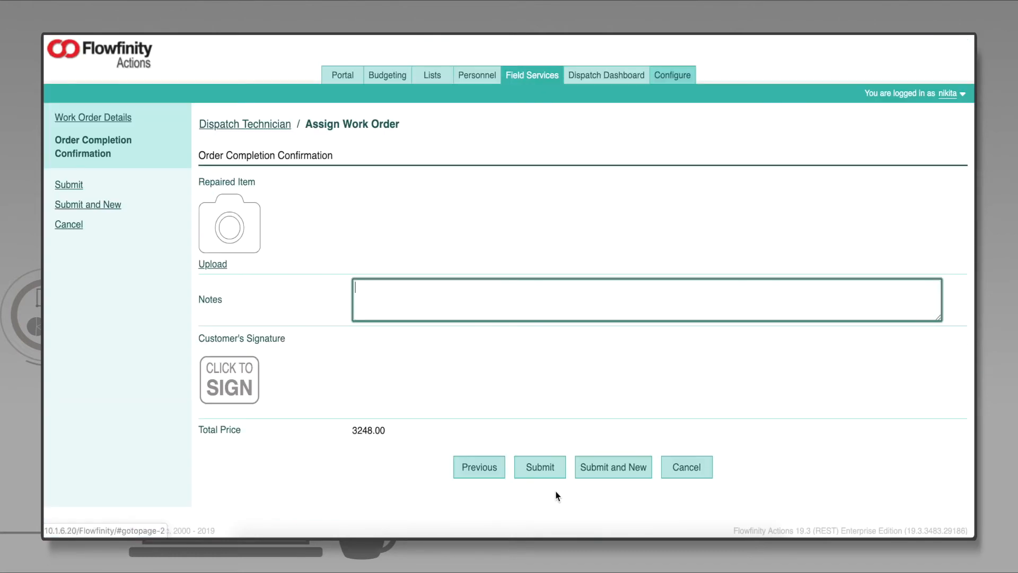